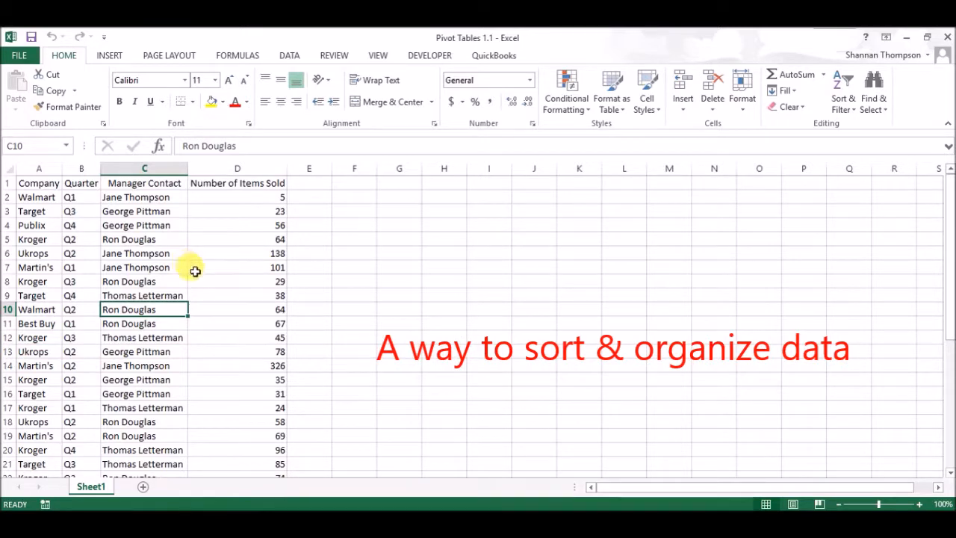
Step: Examine the full sales list on Sheet1, covering company, quarter, manager contact and number of items sold
scroll(160, 284, "down", 12)
scroll(156, 287, "up", 3)
scroll(157, 290, "up", 9)
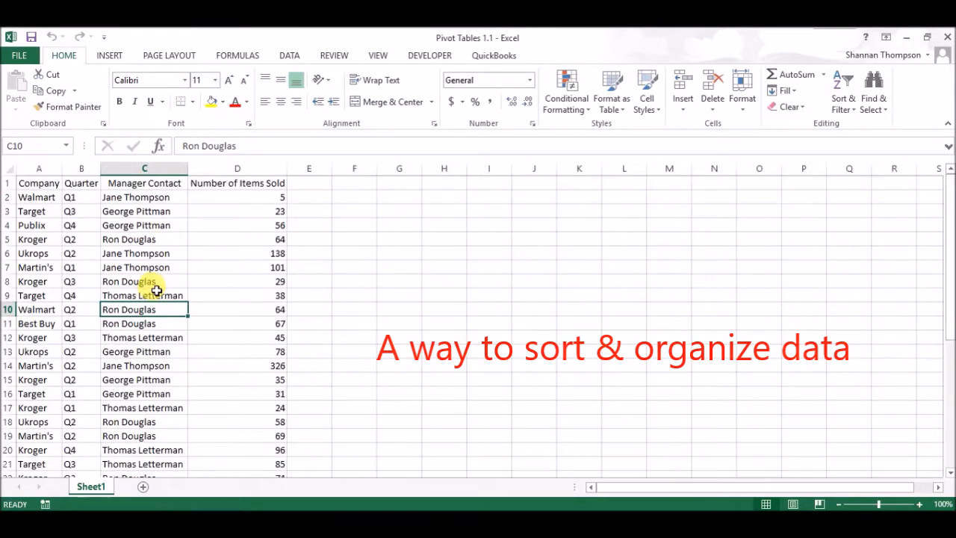
scroll(157, 290, "down", 11)
scroll(156, 290, "down", 12)
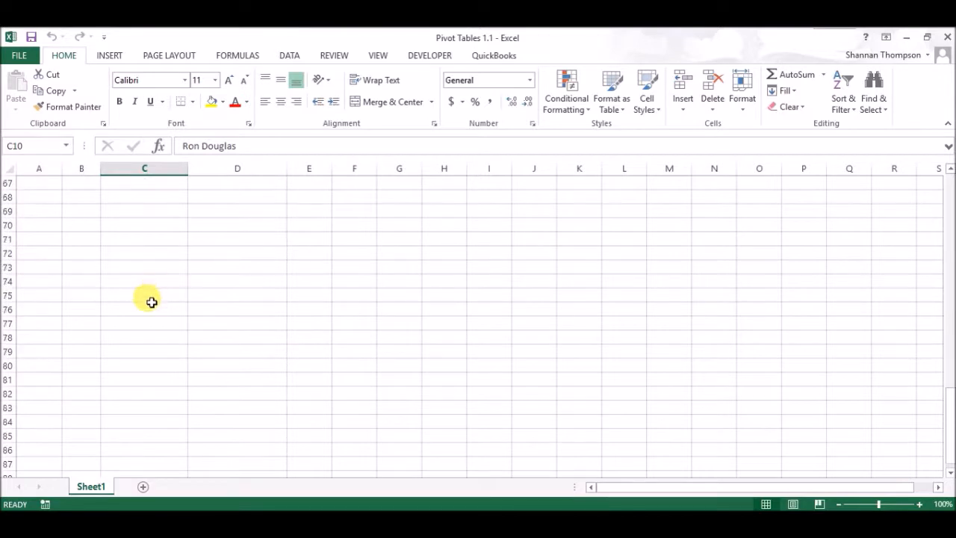
scroll(154, 316, "up", 20)
scroll(154, 325, "down", 5)
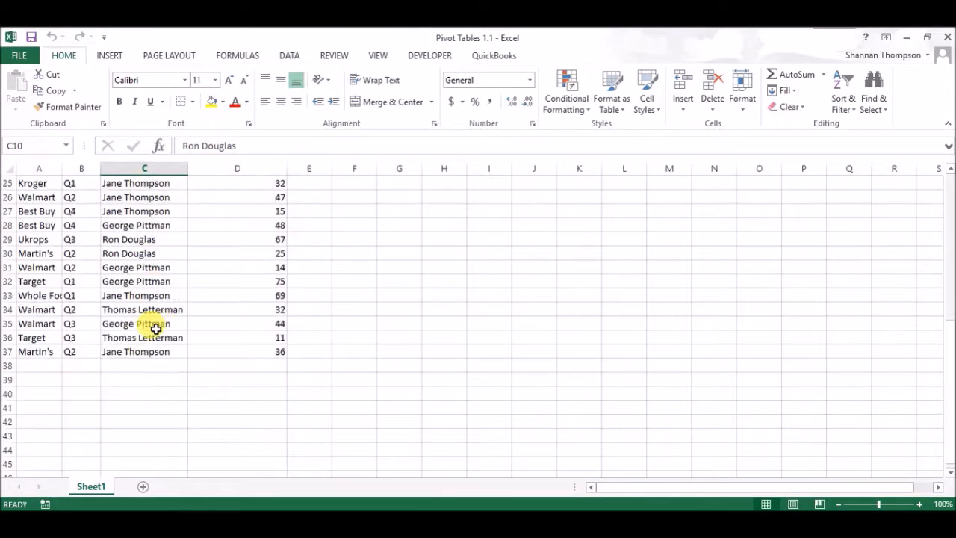
scroll(83, 364, "up", 8)
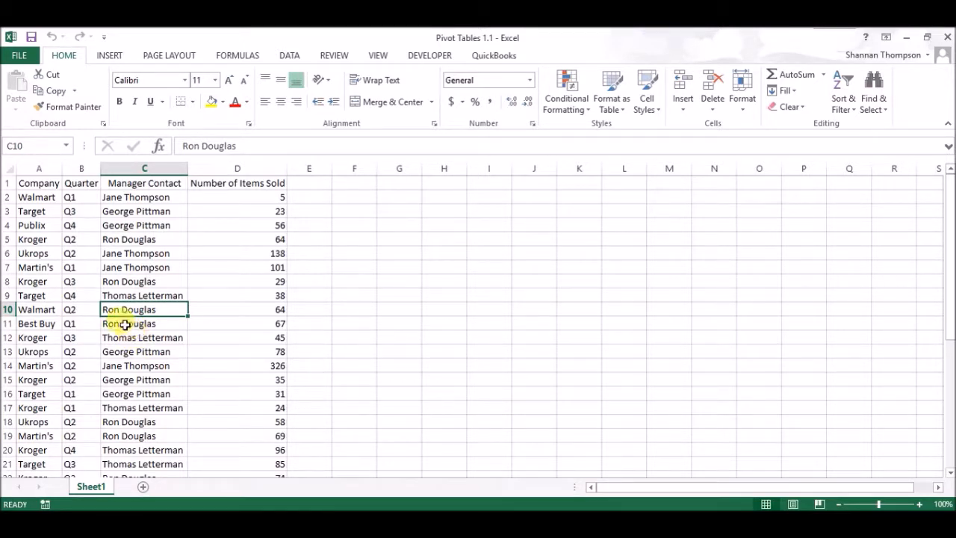
Step: Create a PivotTable from Sheet1 range A1:D37 on a new worksheet and use Company as its row field
left_click(123, 239)
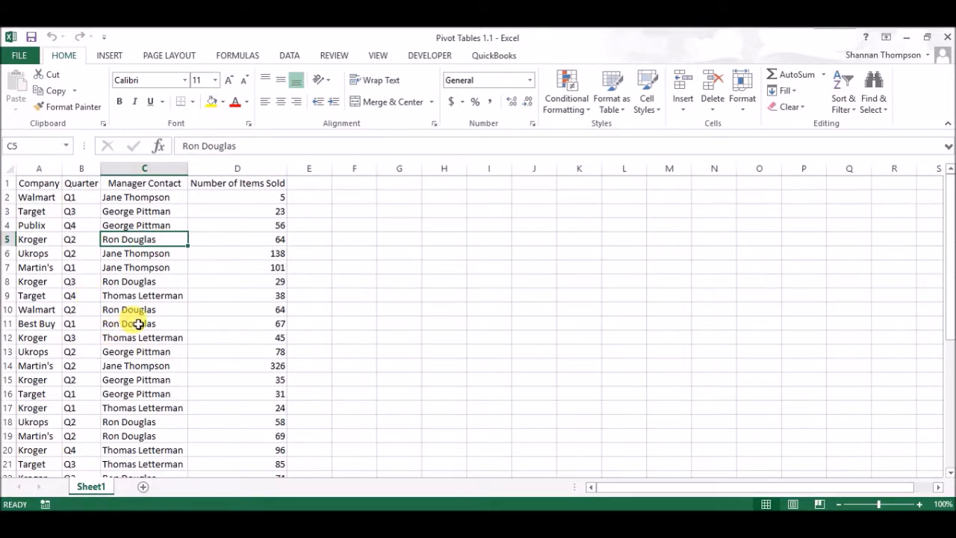
key("ctrl+a")
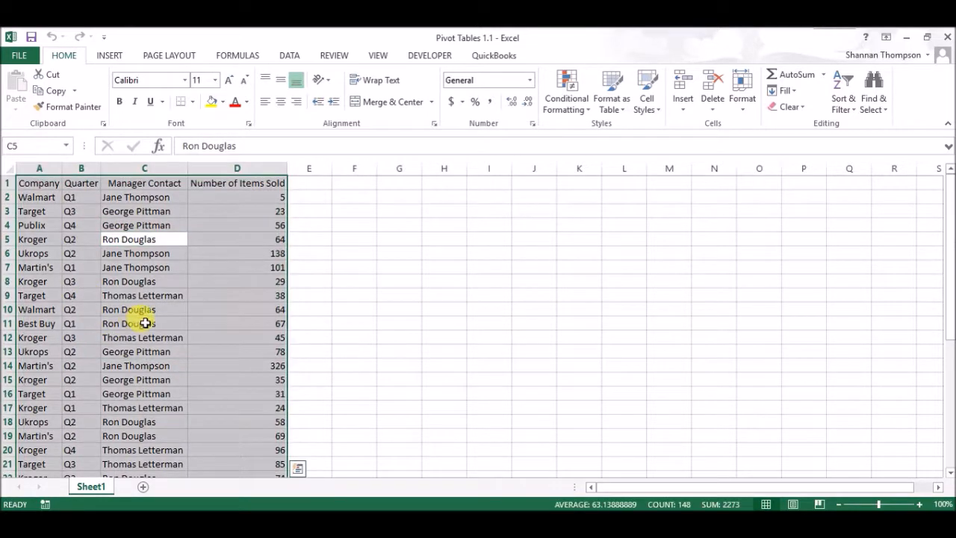
left_click(112, 56)
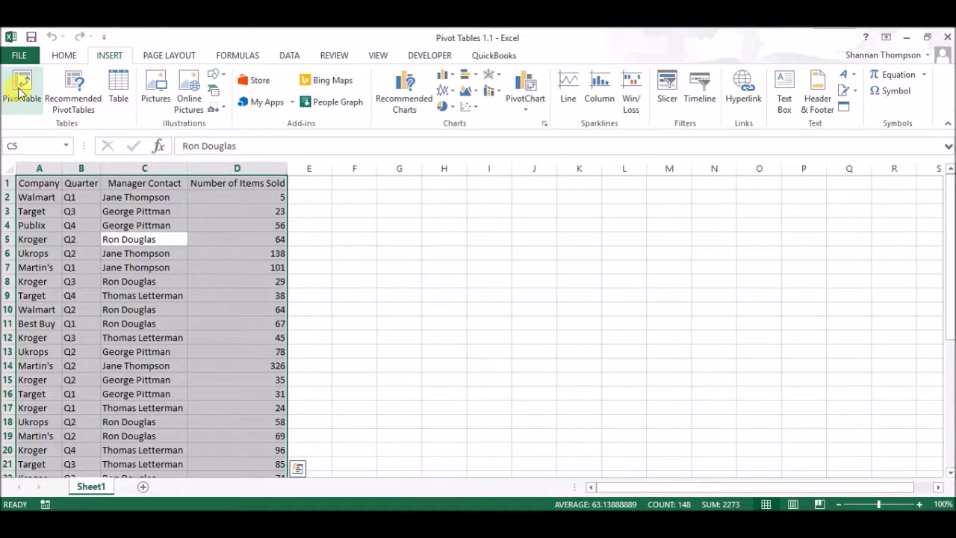
left_click(20, 91)
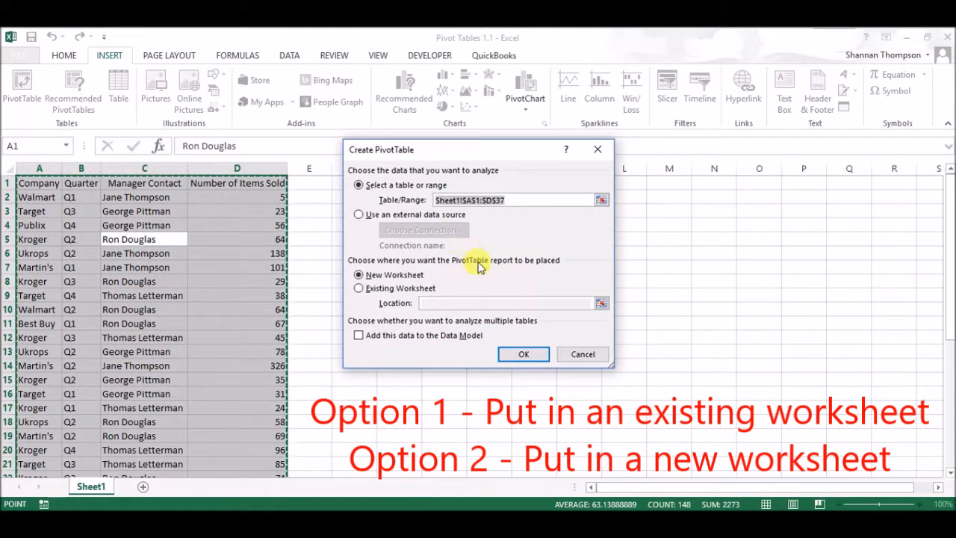
left_click(515, 359)
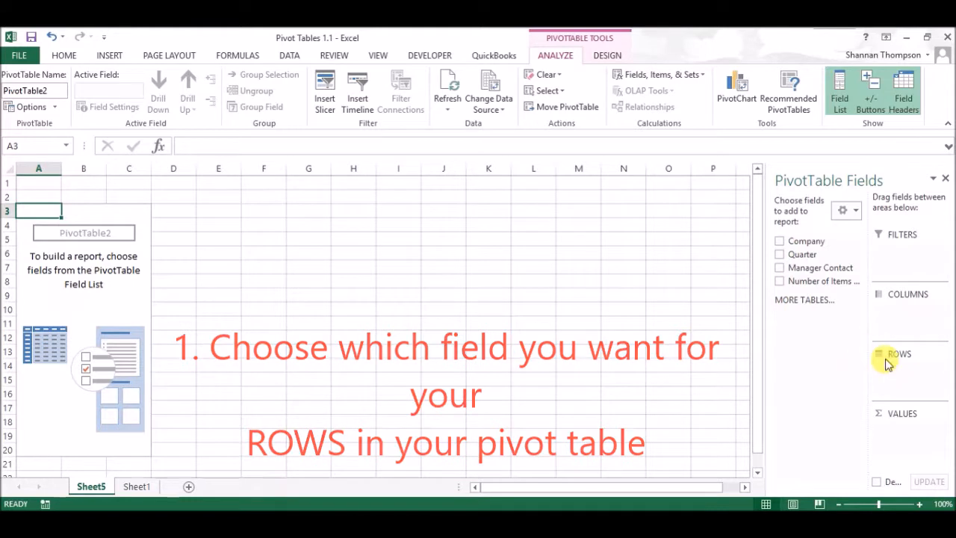
left_click_drag(796, 240, 902, 381)
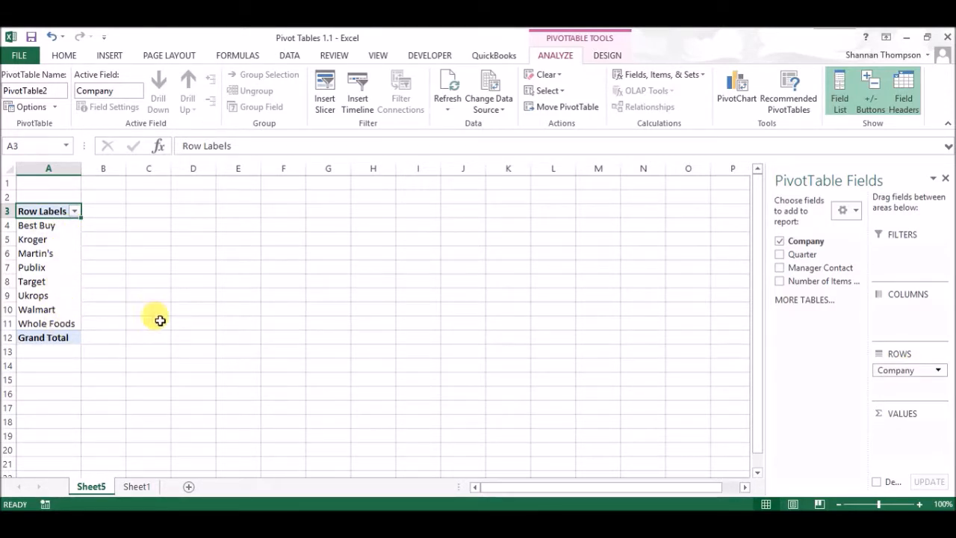
Step: Filter the pivot table's row labels to show only Martin's
left_click(74, 212)
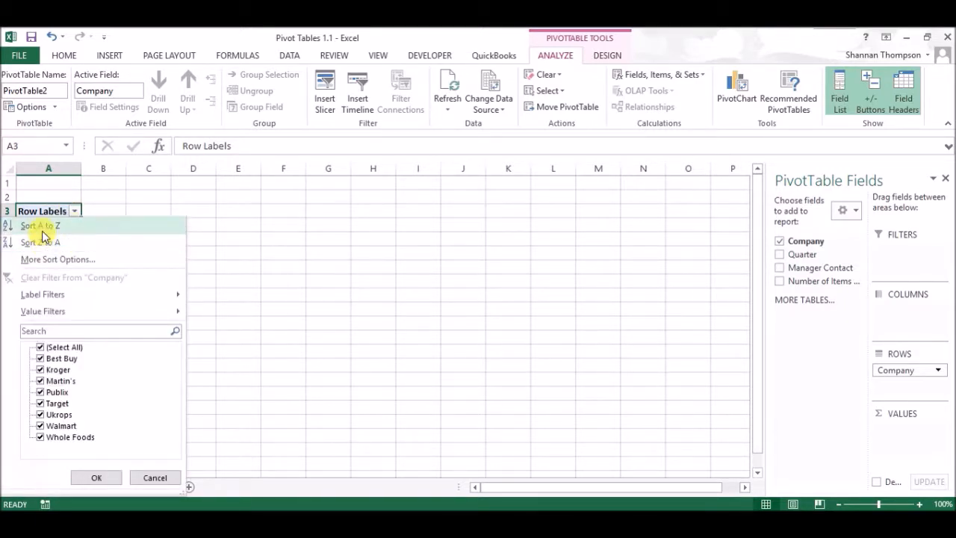
left_click(40, 348)
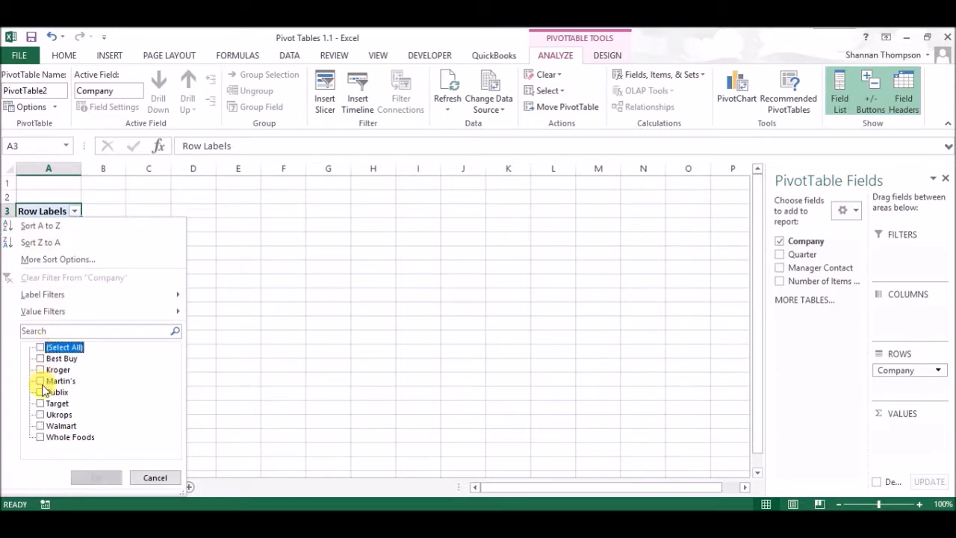
left_click(40, 381)
left_click(96, 477)
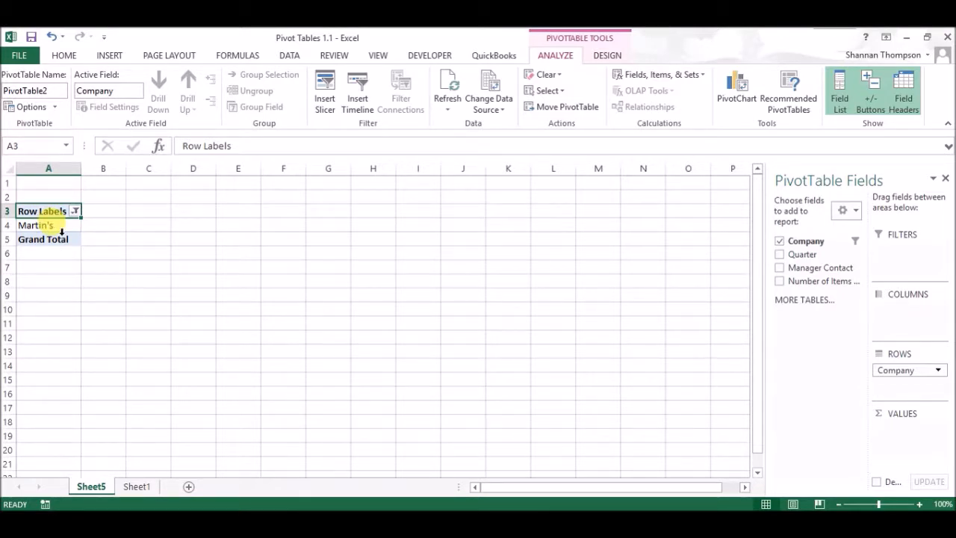
Step: Restore all companies in the row label filter
left_click(76, 211)
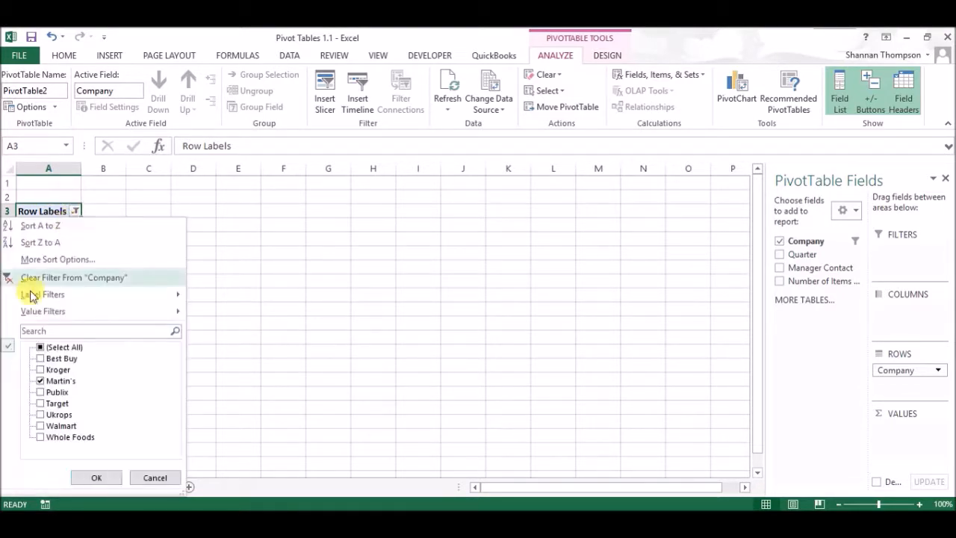
left_click(40, 348)
left_click(95, 477)
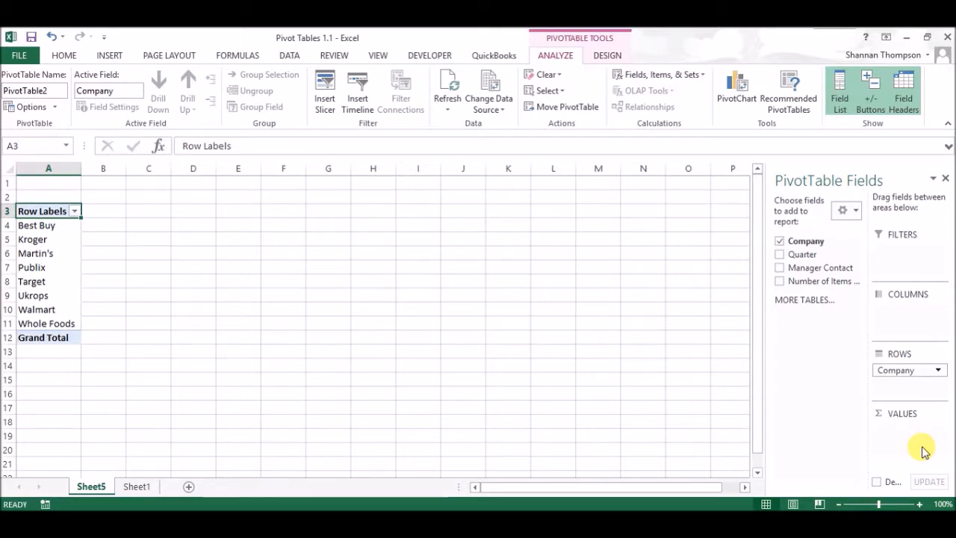
Step: Add Number of Items Sold as the summed value field and Quarter as the report filter
left_click_drag(822, 280, 904, 448)
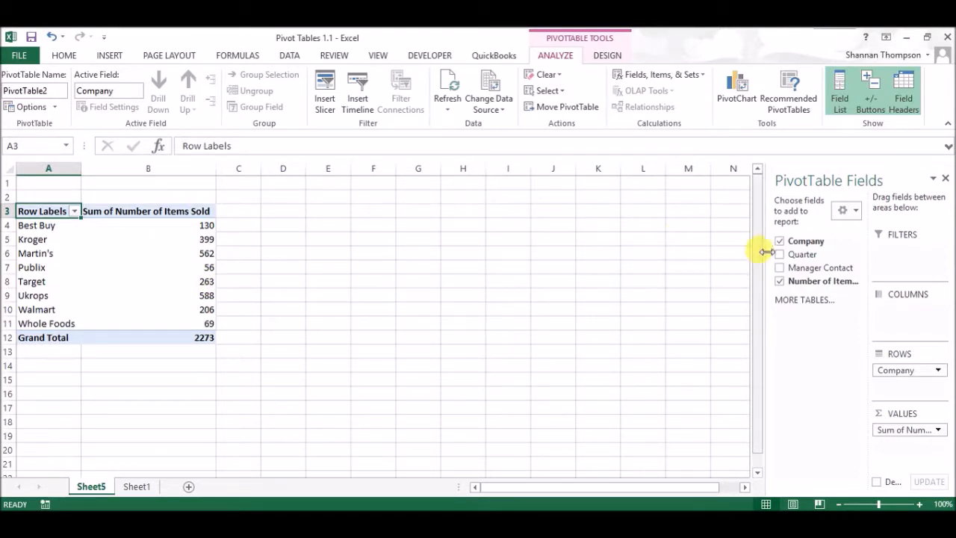
left_click_drag(798, 258, 896, 251)
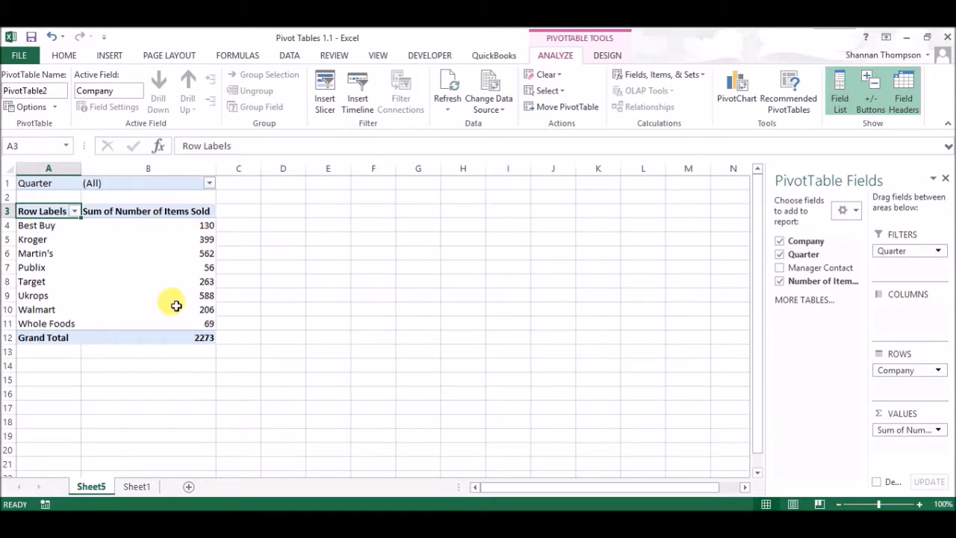
Step: Enable multiple-item selection in the Quarter report filter and limit the pivot table to Q1
left_click(209, 183)
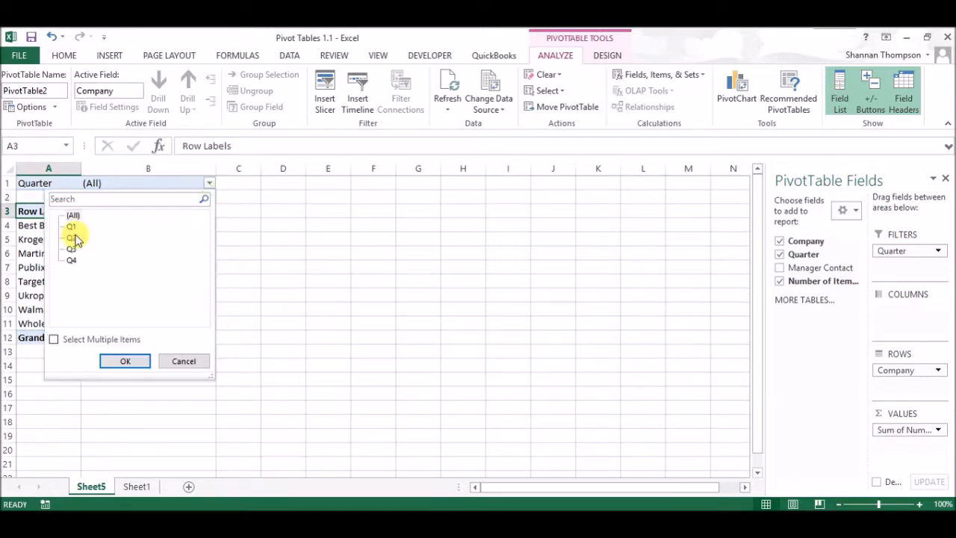
left_click(53, 339)
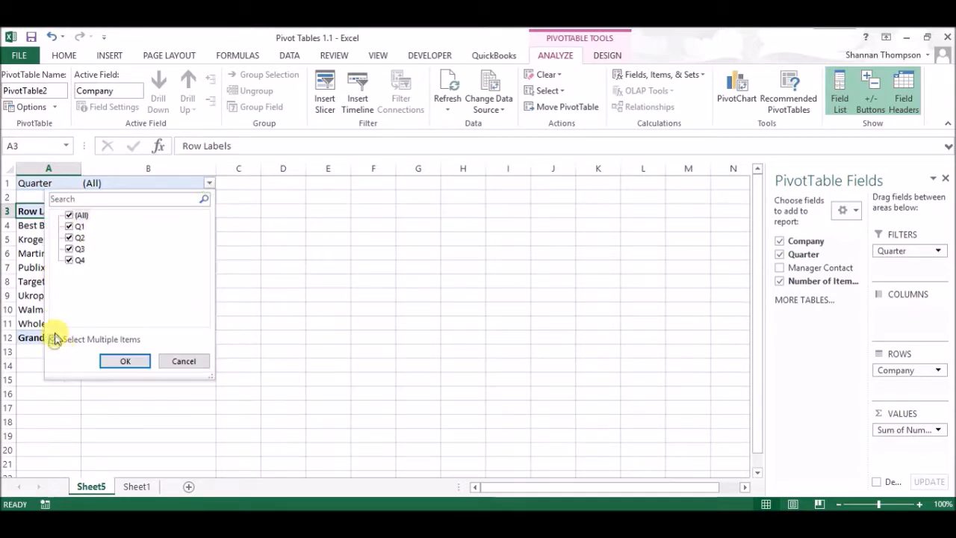
left_click(70, 216)
left_click(71, 226)
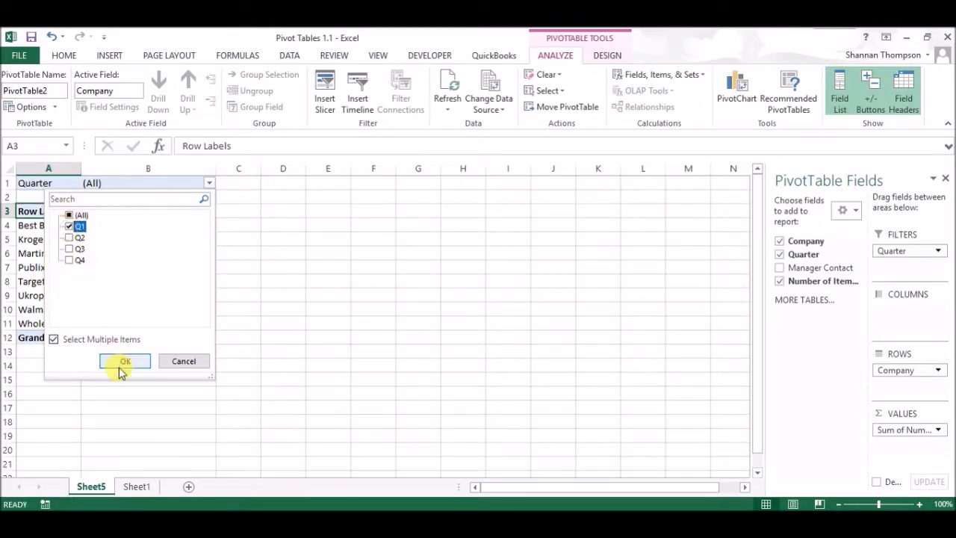
left_click(121, 365)
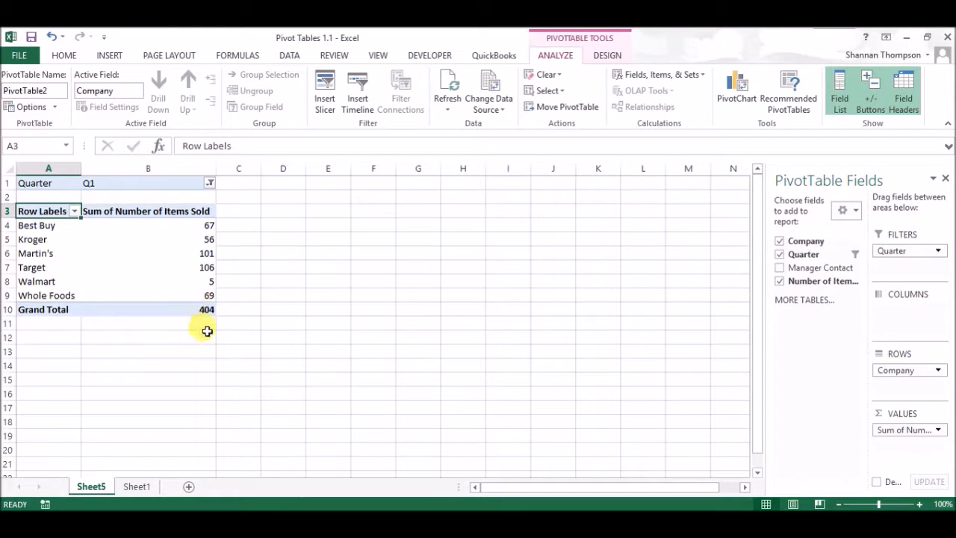
Step: Switch the Quarter report filter to Q2, and set it back to all quarters
left_click(210, 183)
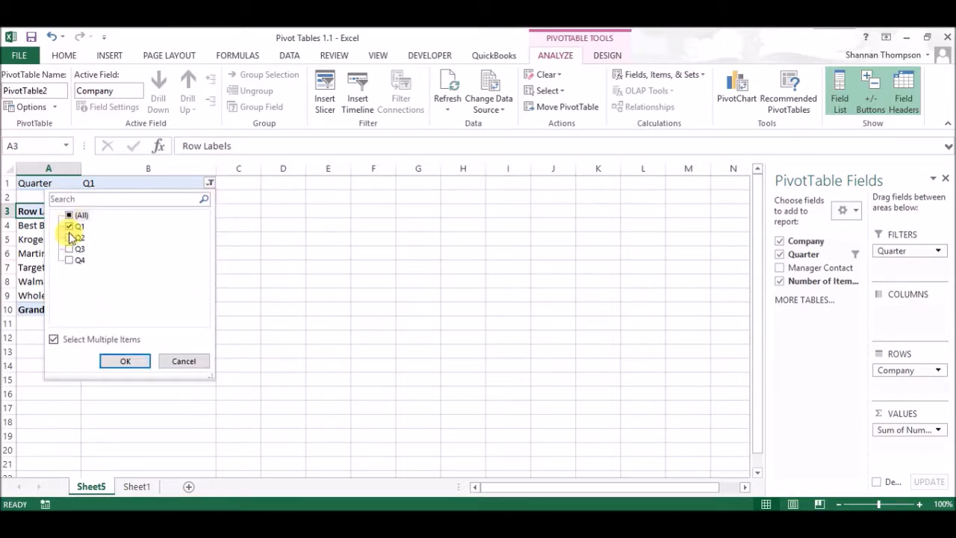
left_click(123, 361)
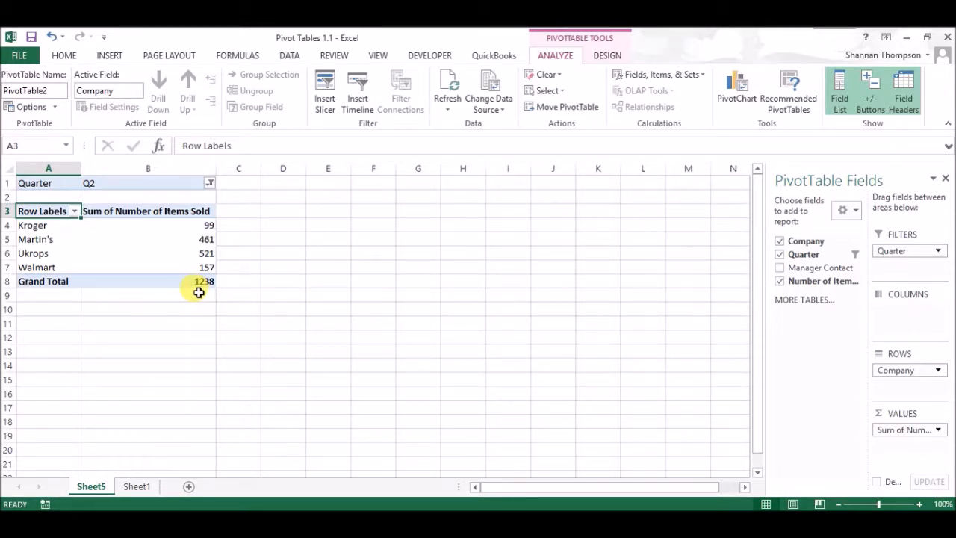
left_click(209, 183)
left_click(72, 215)
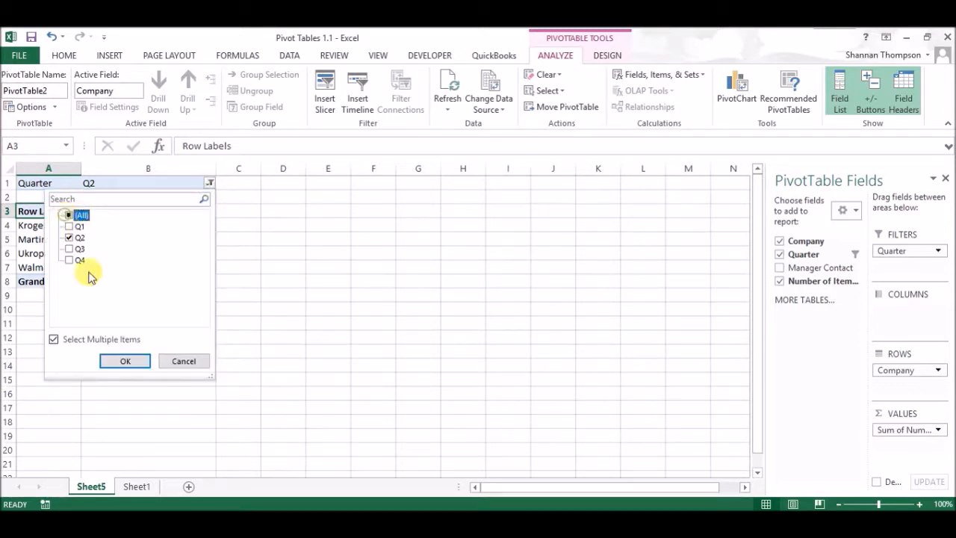
left_click(128, 361)
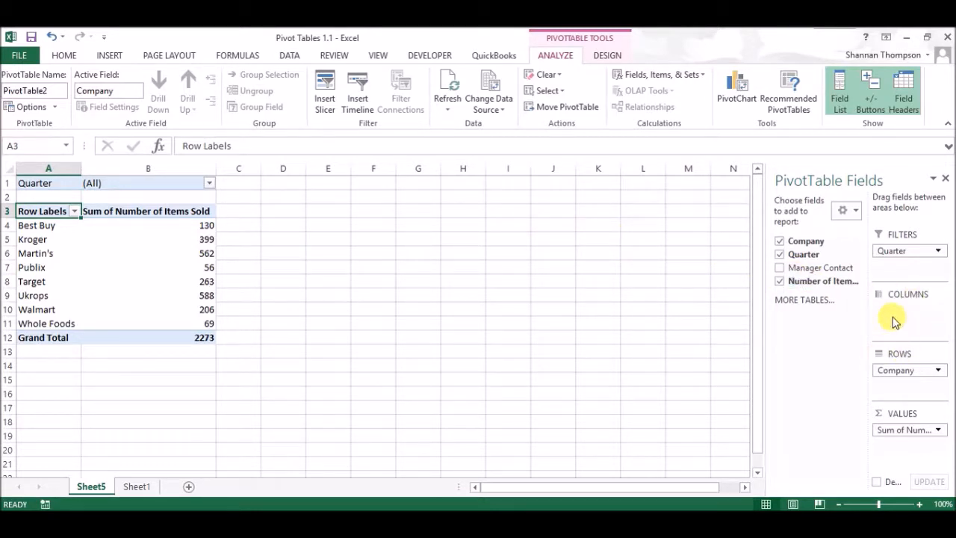
Step: Add Manager Contact as the pivot table's column field
left_click_drag(814, 267, 885, 317)
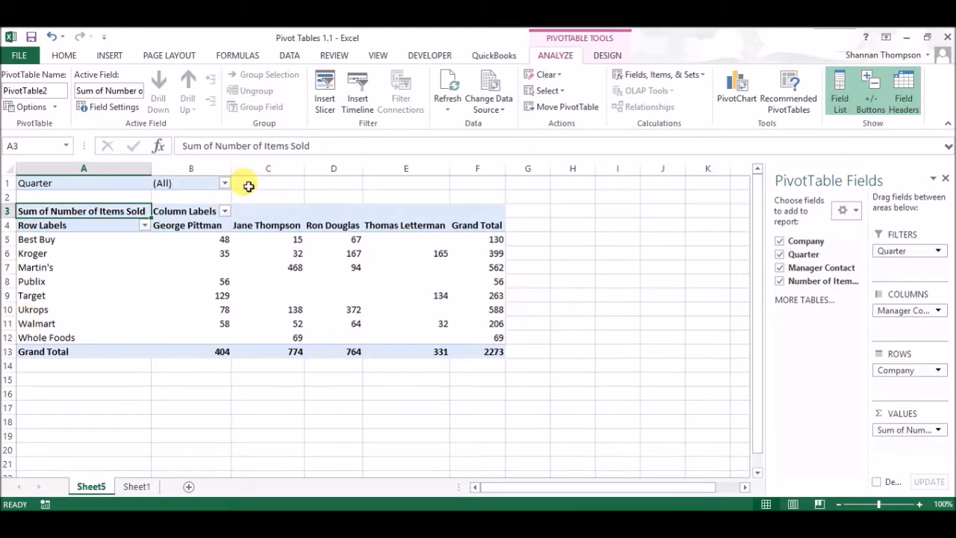
Step: Filter the manager-by-company pivot table to Q1 only
left_click(224, 183)
left_click(85, 215)
left_click(85, 226)
left_click(139, 363)
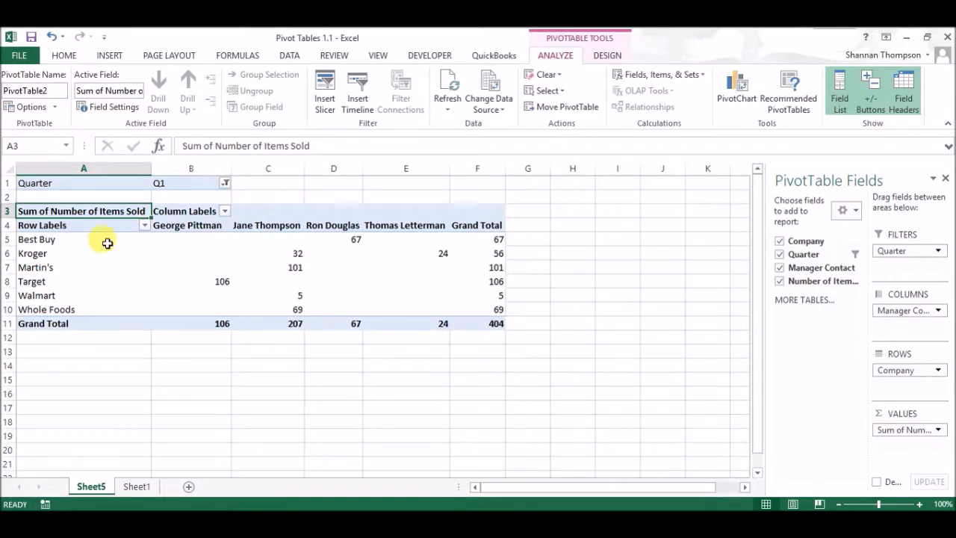
Step: Reset the Quarter report filter to include all quarters in the manager breakdown
left_click(226, 185)
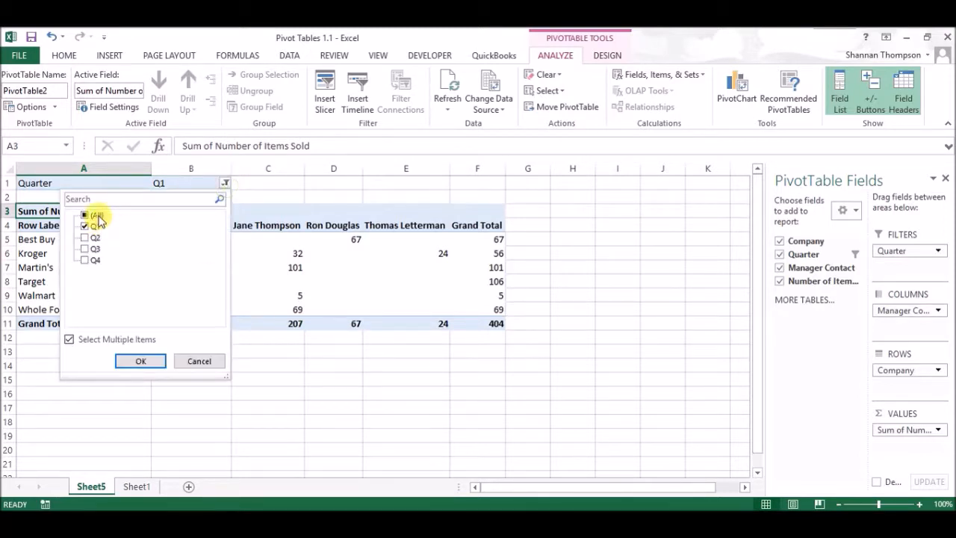
left_click(142, 360)
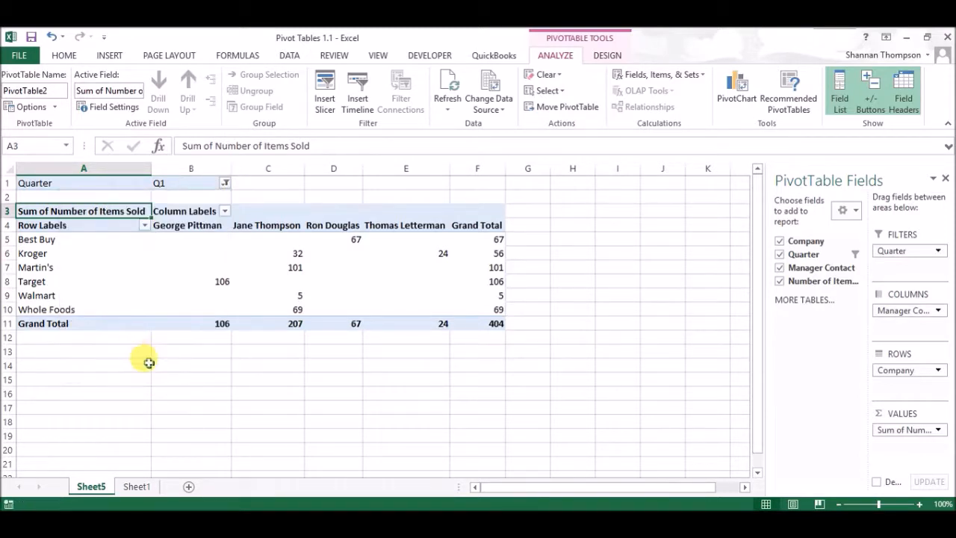
left_click(225, 183)
left_click(85, 215)
left_click(140, 361)
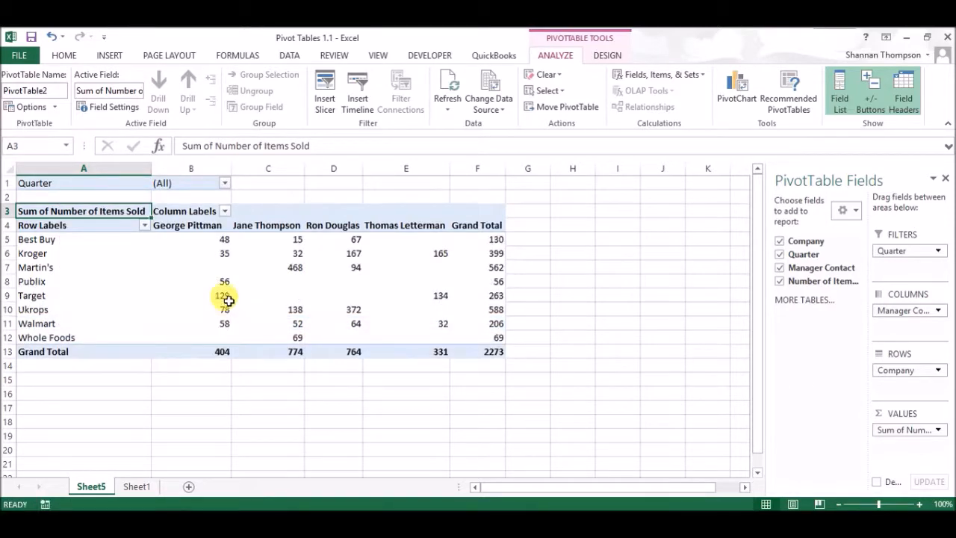
Step: Extract the source records behind the first manager's Best Buy total to a new sheet, and return to the pivot table on Sheet5
double_click(222, 239)
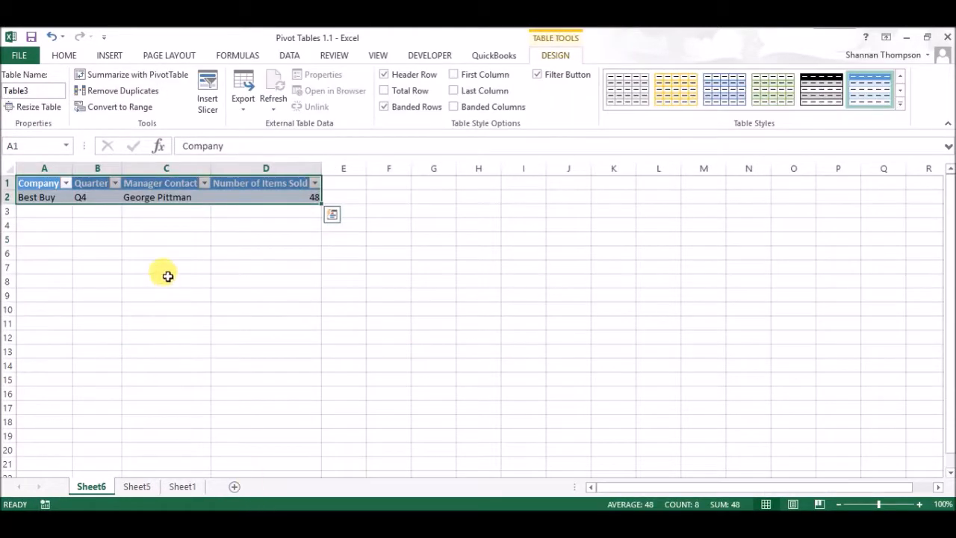
left_click_drag(167, 270, 166, 281)
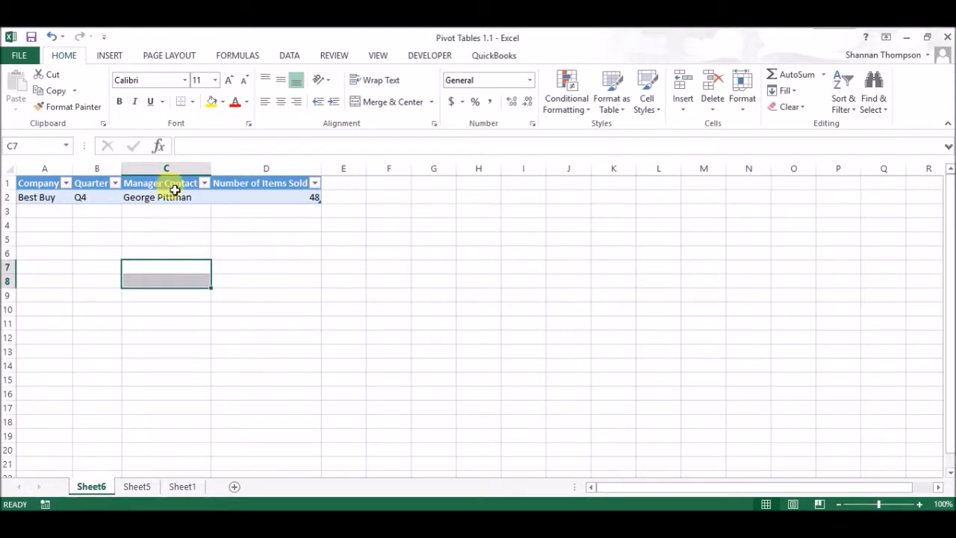
left_click(204, 183)
left_click(204, 183)
left_click(183, 487)
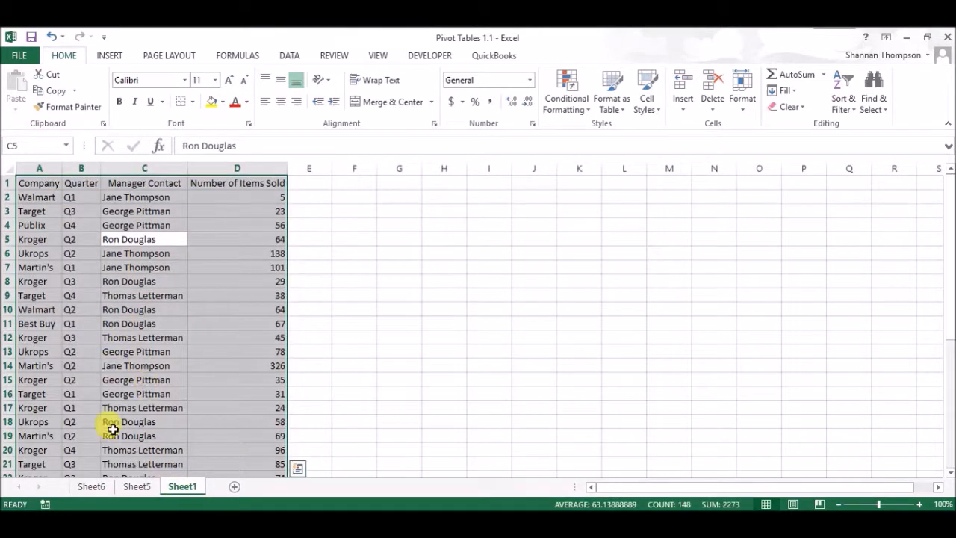
left_click(137, 486)
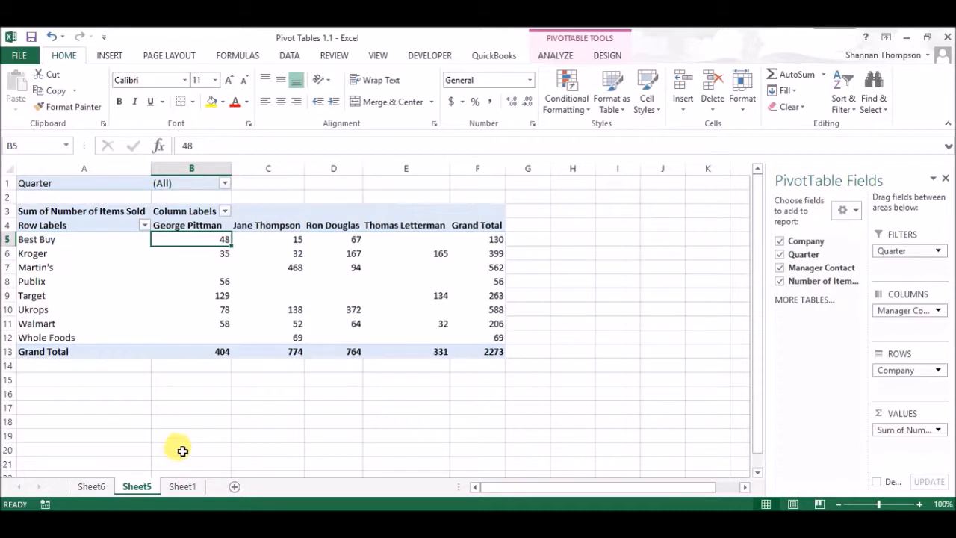